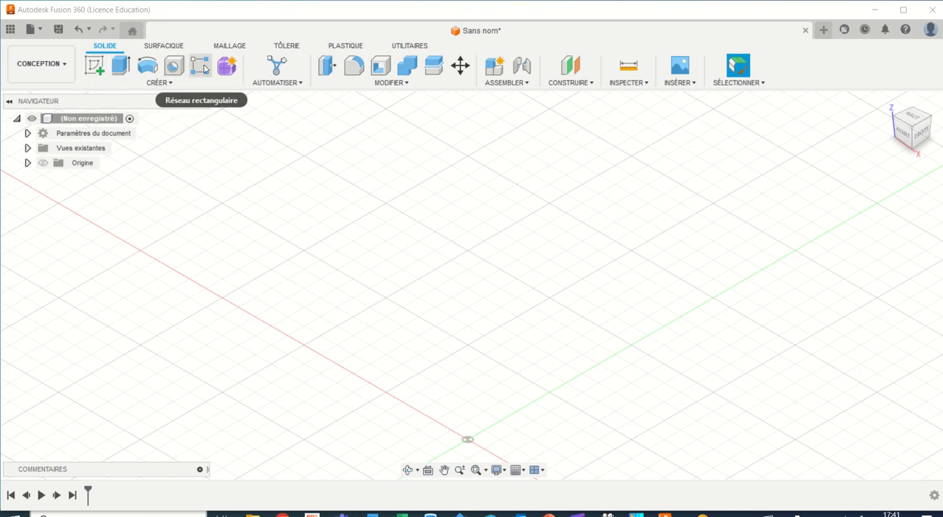
left_click(171, 82)
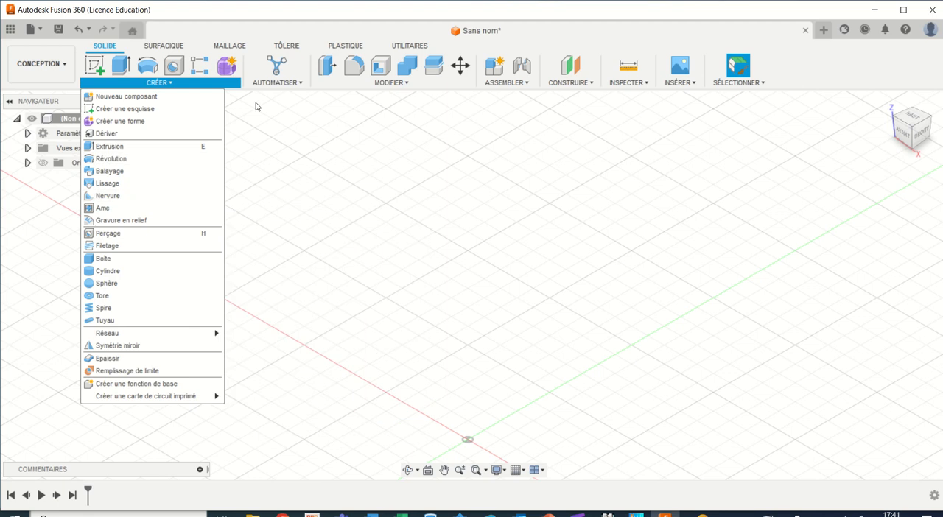
left_click(396, 83)
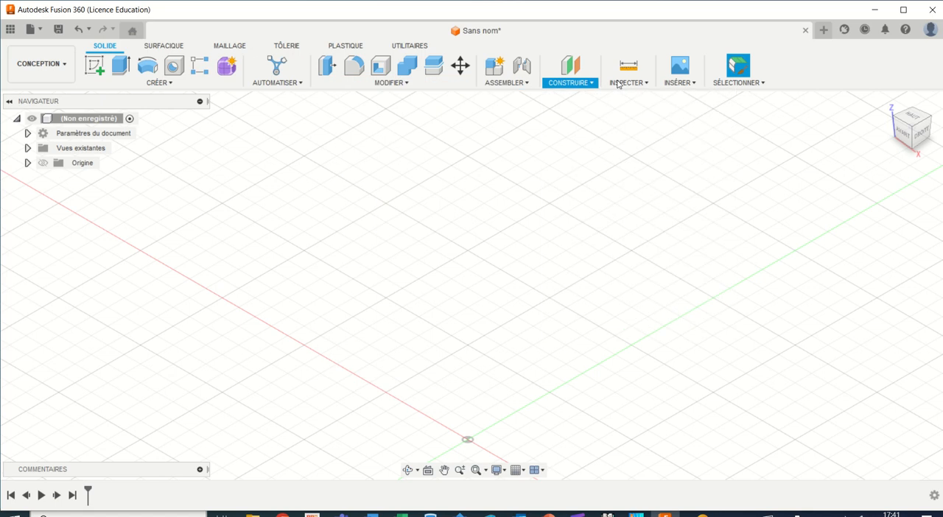
left_click(644, 83)
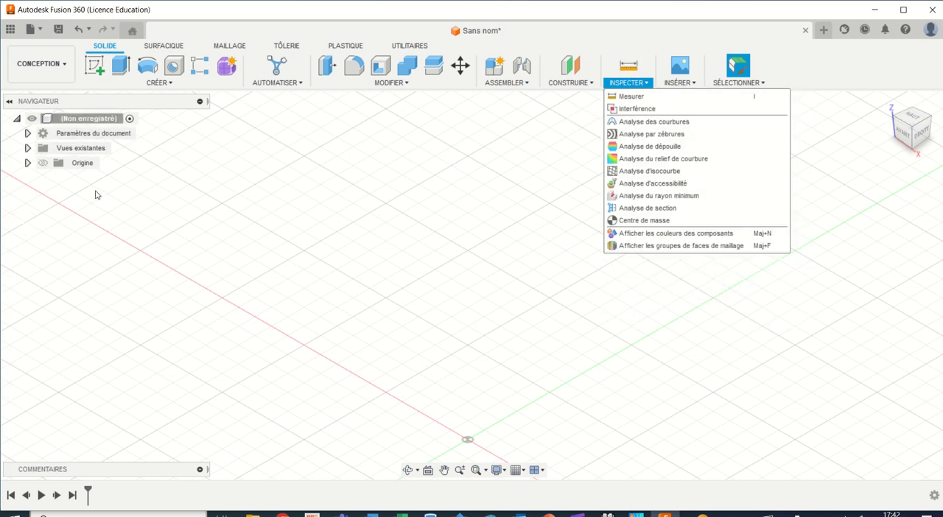
left_click(185, 214)
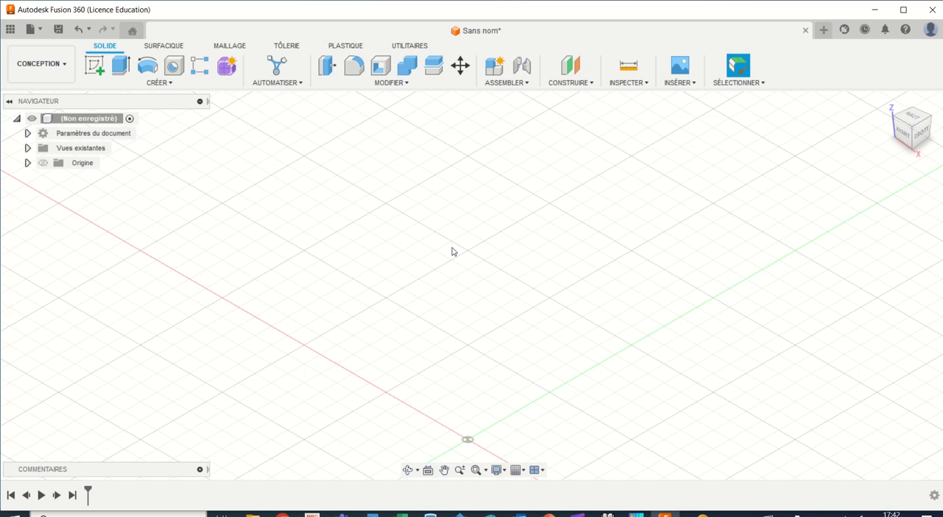
Step: Start a solid box on the horizontal origin plane, with its first corner at the origin and a 40 × 50 mm base
left_click(167, 84)
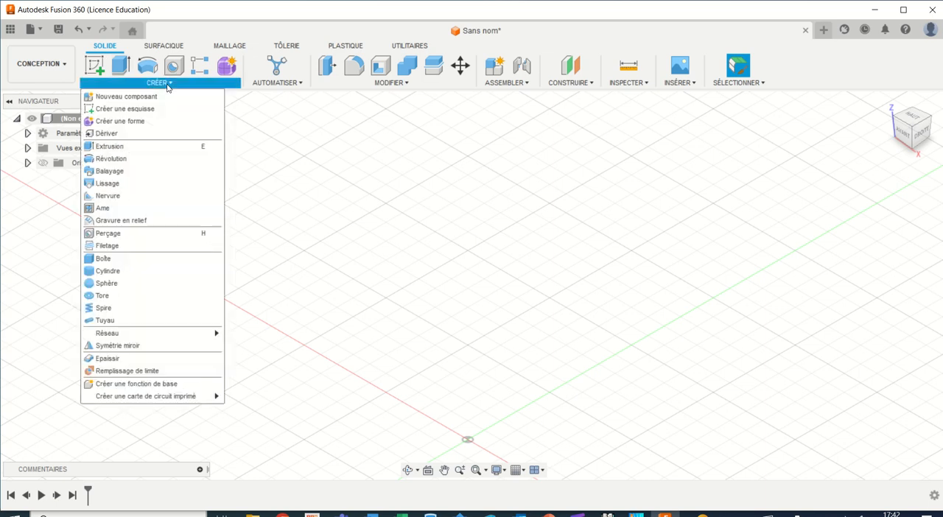
left_click(133, 259)
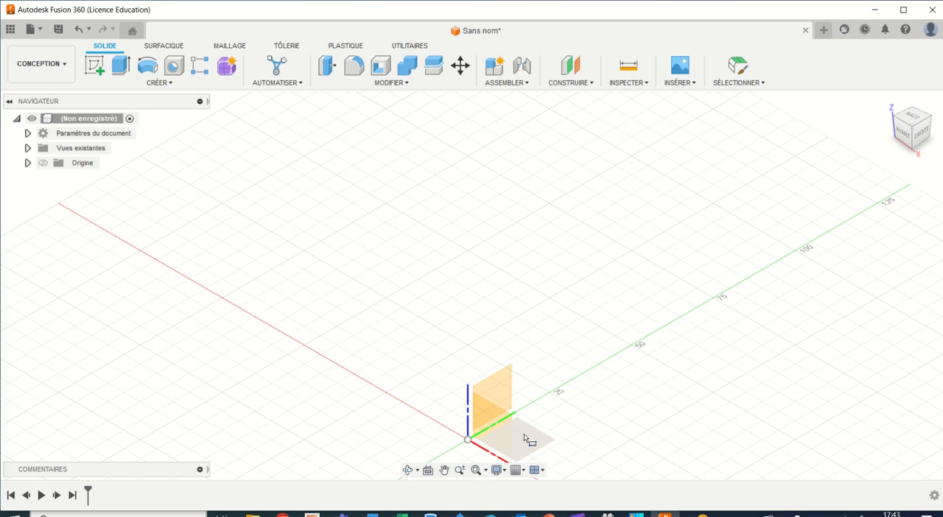
left_click(526, 439)
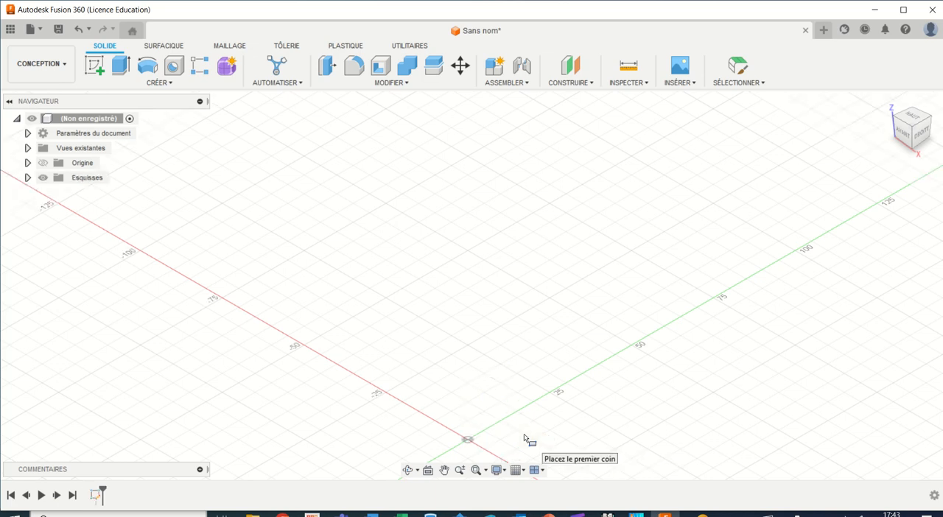
left_click(468, 440)
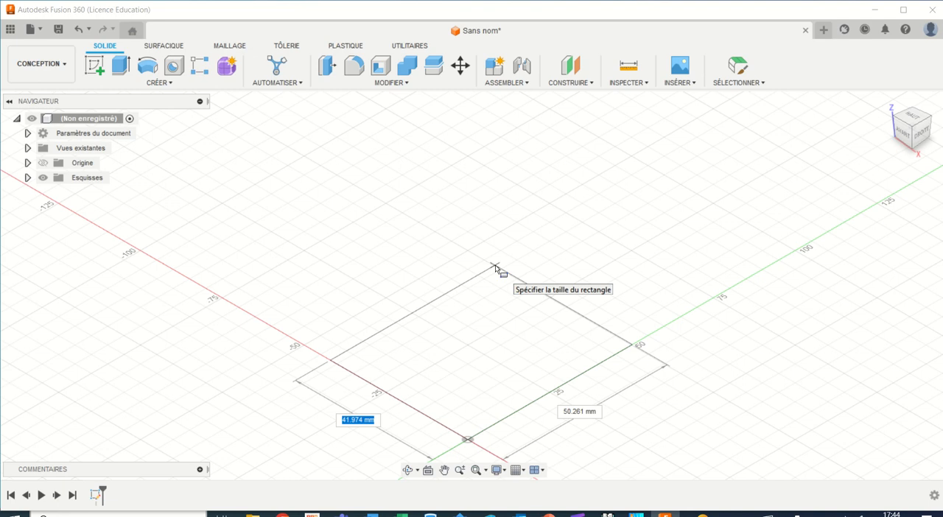
type("40")
key("Tab")
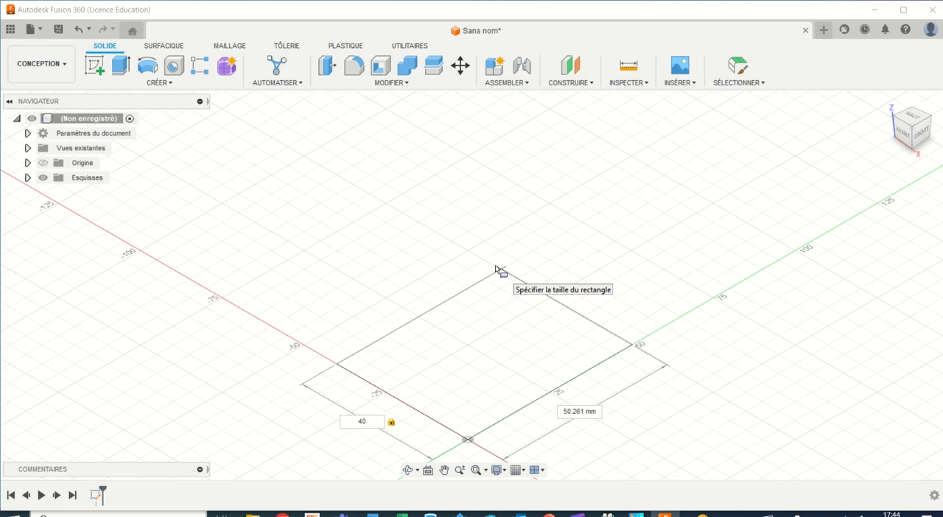
key("Tab")
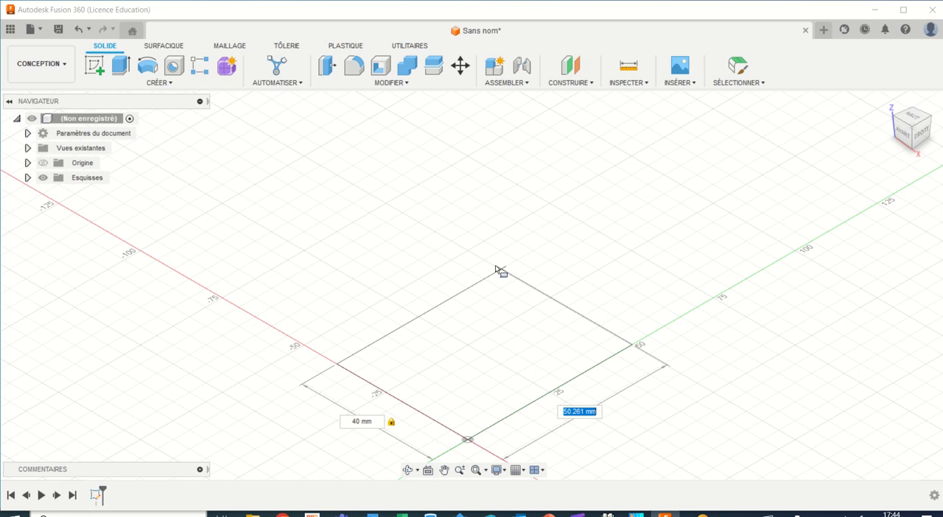
type("50")
key("Tab")
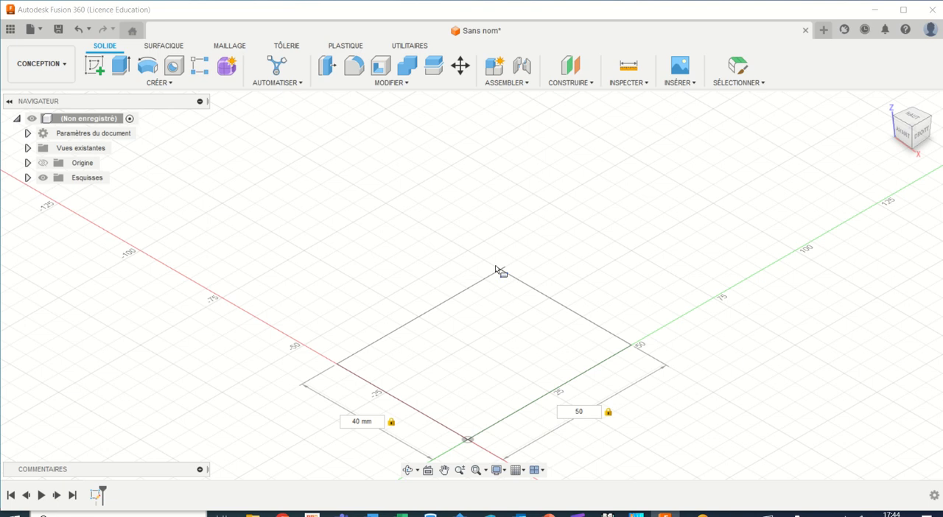
left_click(496, 271)
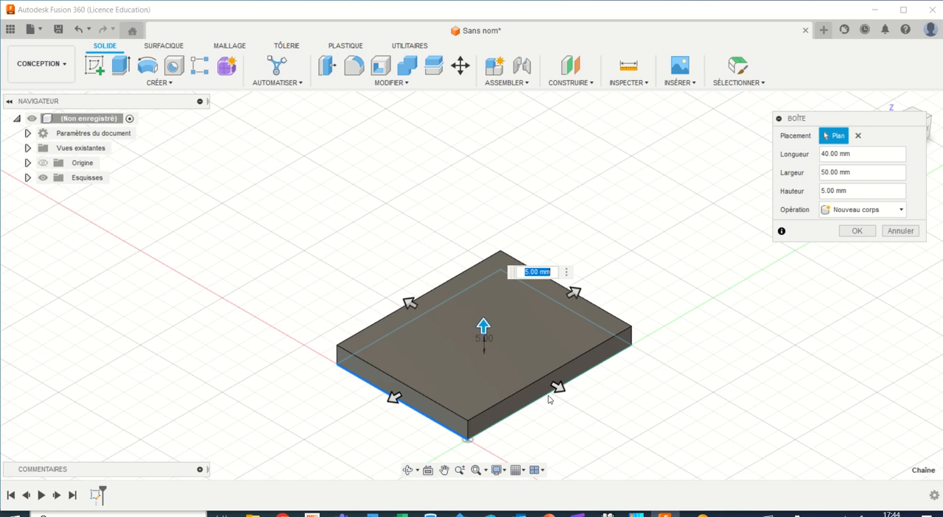
Step: Raise the box's height to 20 mm and create the box
mouse_move(558, 389)
left_mouse_down()
mouse_move(588, 402)
mouse_move(555, 385)
left_mouse_up()
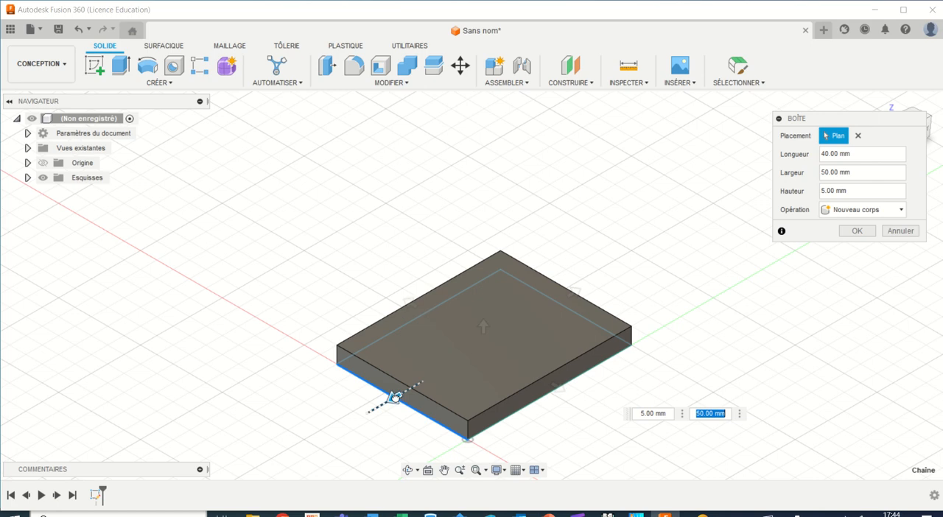
mouse_move(394, 398)
left_mouse_down()
mouse_move(376, 406)
mouse_move(393, 396)
left_mouse_up()
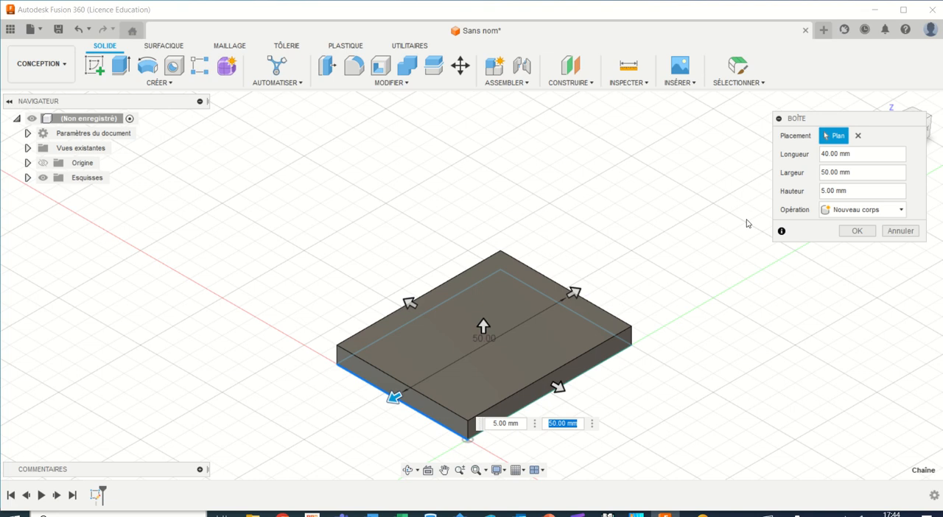
left_click_drag(484, 325, 487, 272)
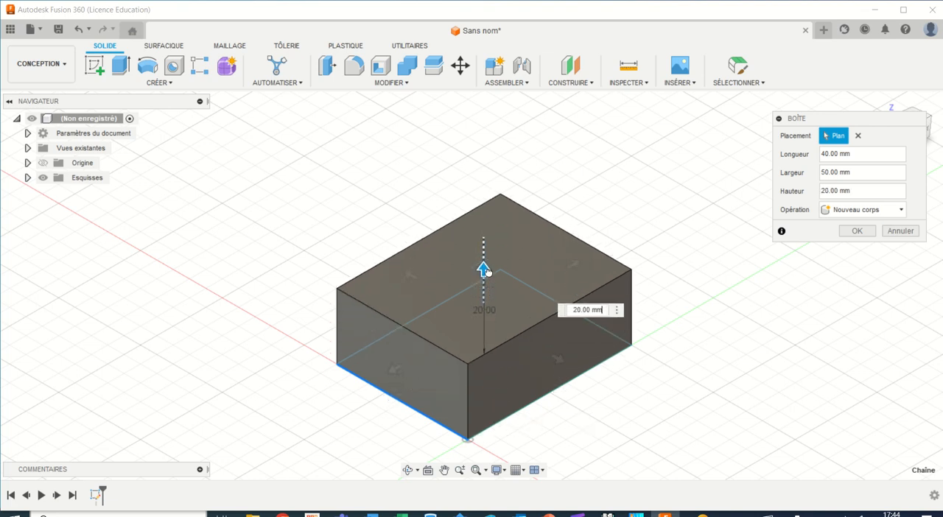
left_click_drag(486, 271, 486, 272)
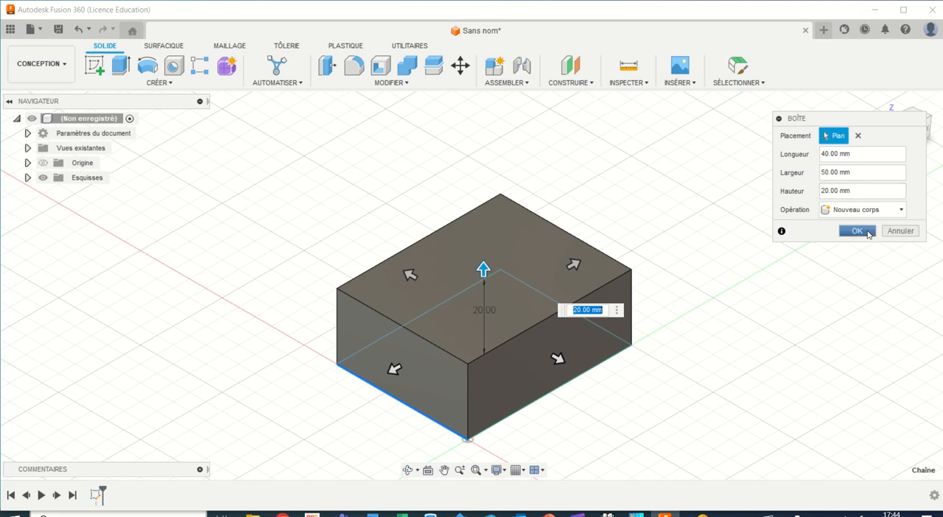
left_click(857, 231)
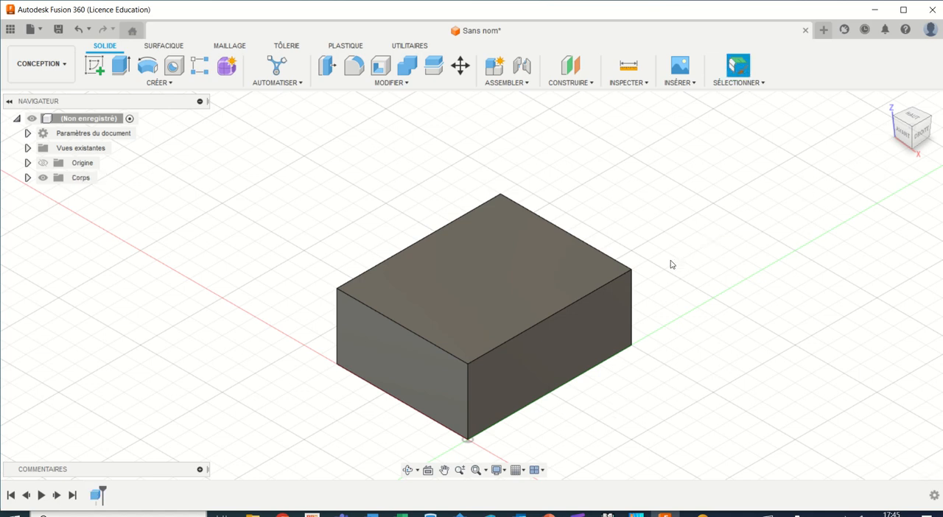
Step: View the box from above and from the front with the front view upright, and return to the home view
left_click(911, 119)
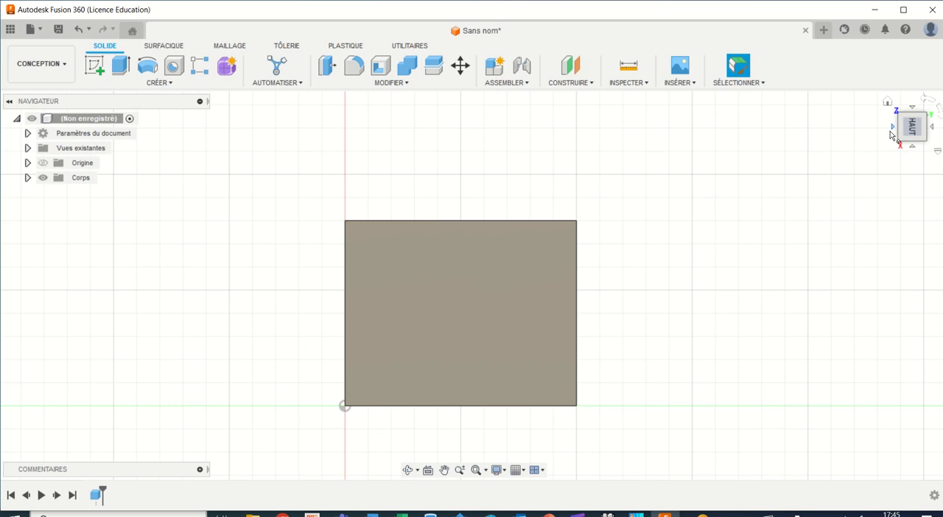
left_click(892, 129)
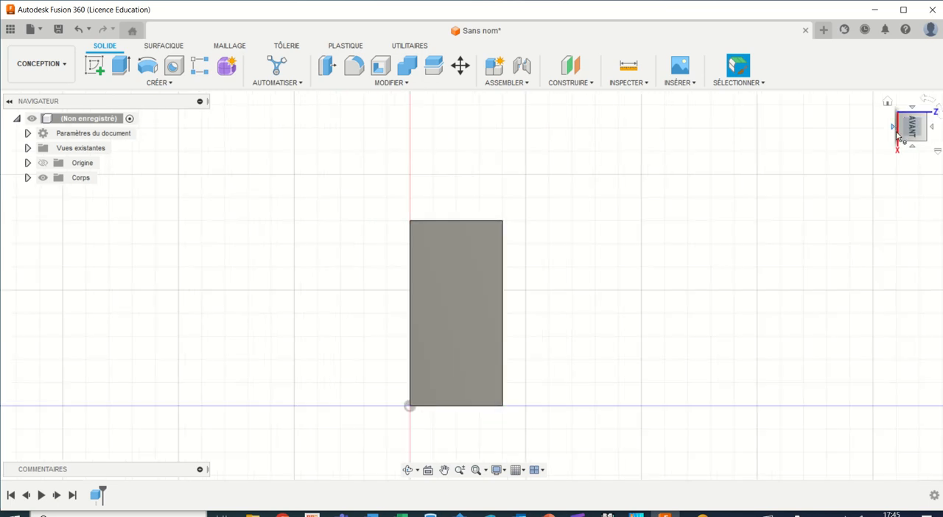
left_click(928, 104)
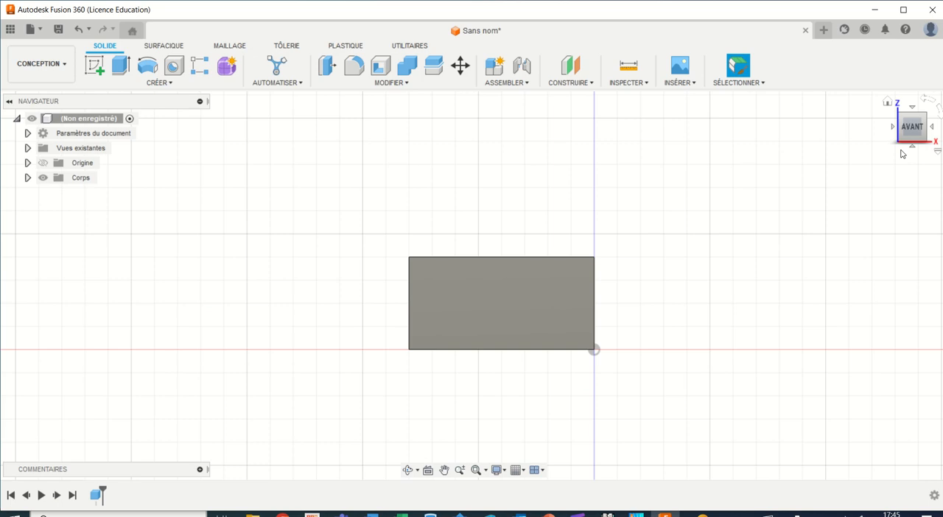
left_click(889, 103)
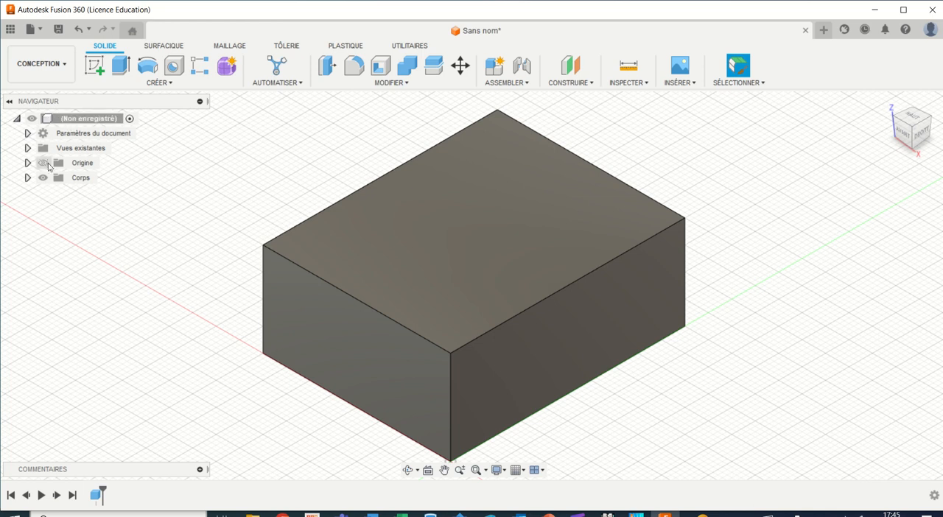
left_click(88, 181)
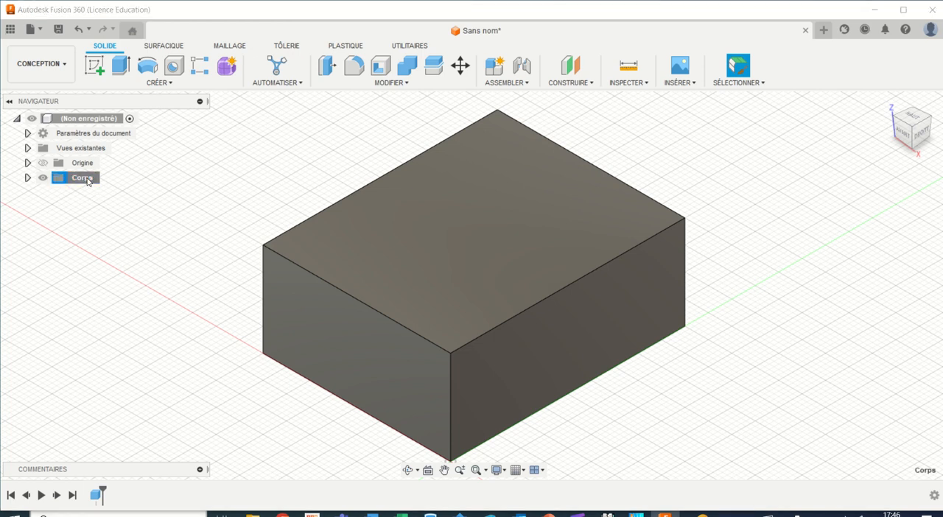
key("c")
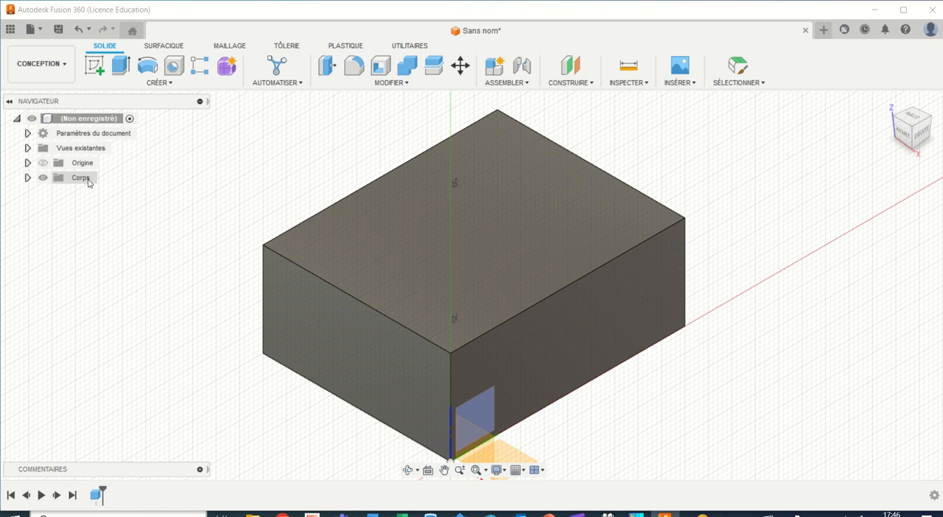
key("Escape")
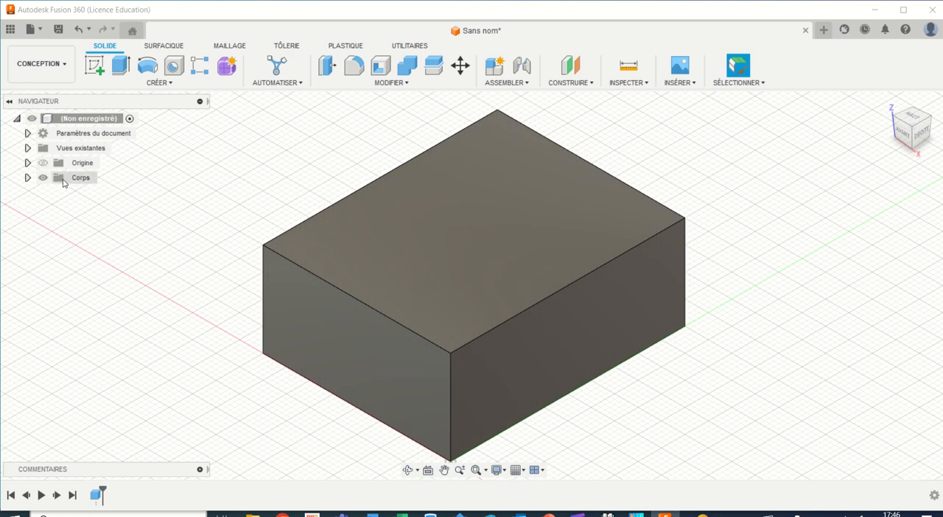
Step: Hide the whole Corps folder and show it again
left_click(52, 178)
left_click(44, 178)
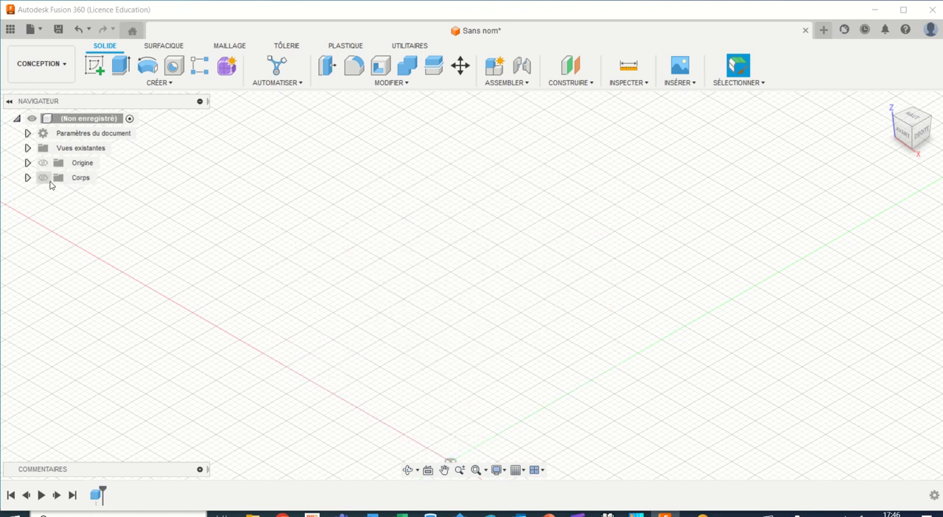
left_click(43, 178)
Step: Expand the Corps folder and rename the box's body as cube
left_click(27, 177)
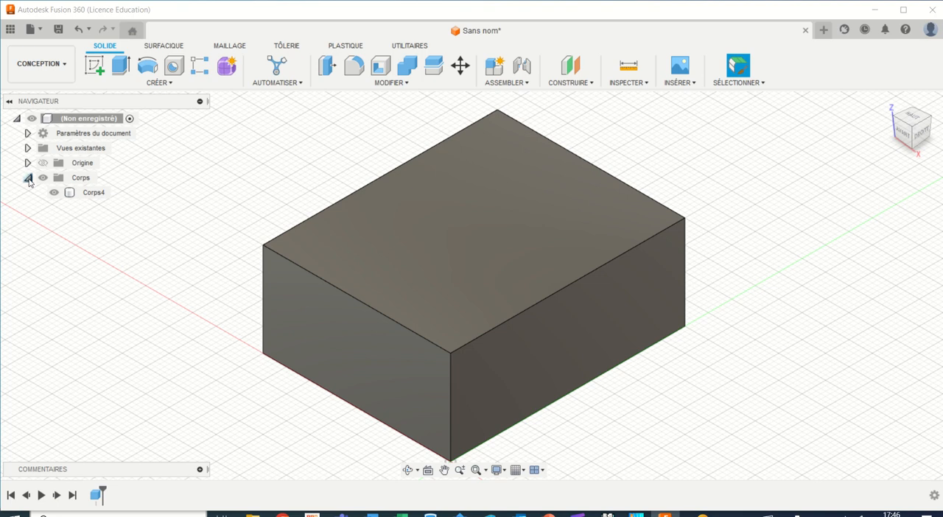
left_click(93, 193)
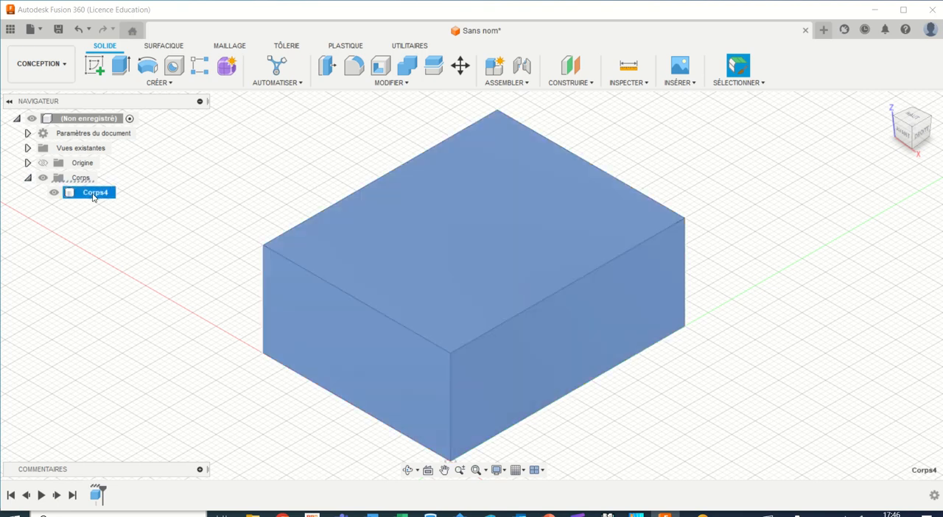
double_click(108, 193)
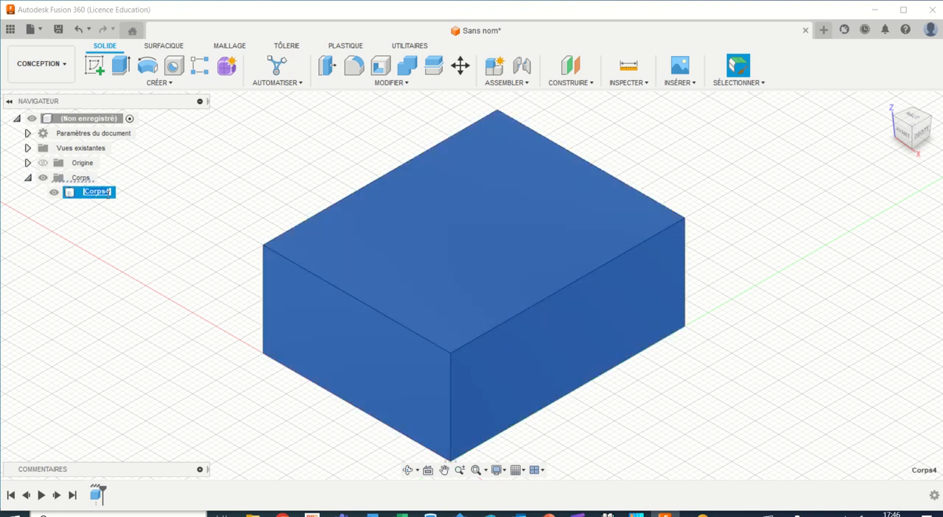
type("cube")
key("Return")
left_click(122, 254)
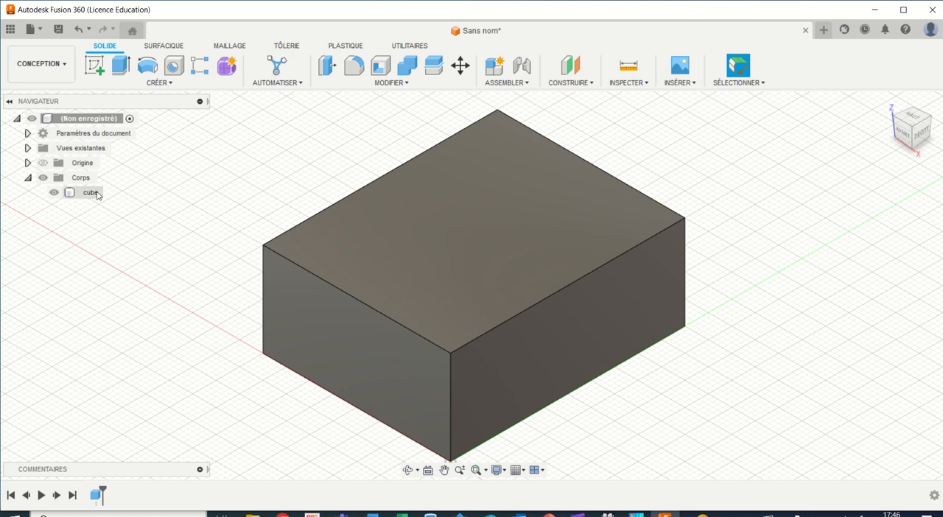
Step: Hide only the cube body and make it visible again
left_click(46, 181)
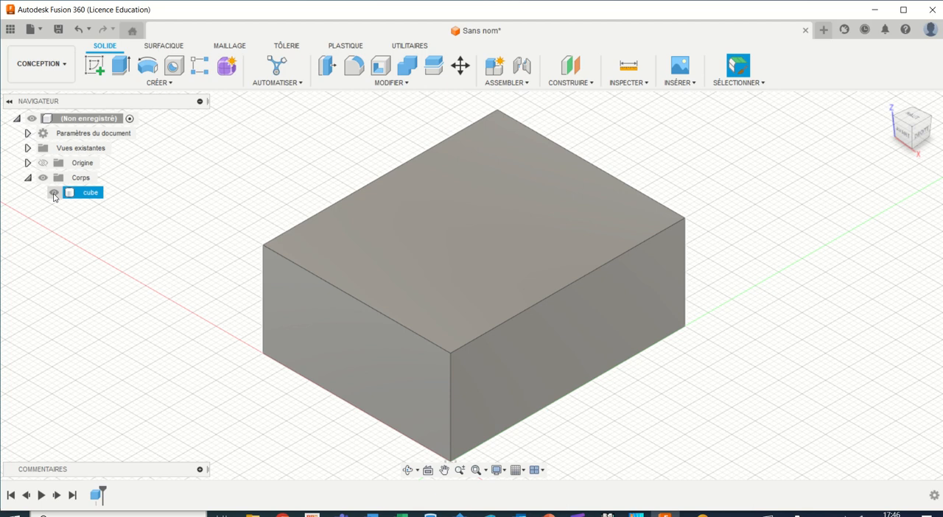
left_click(54, 194)
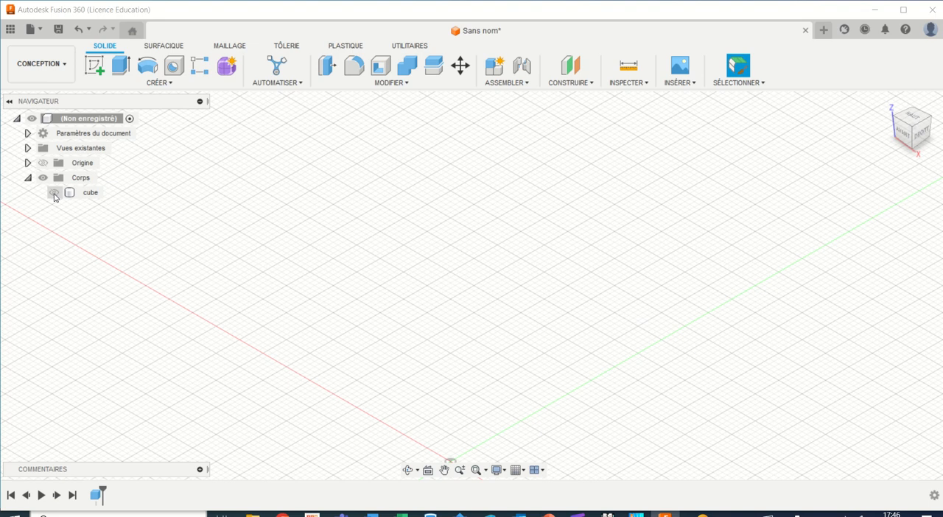
left_click(54, 193)
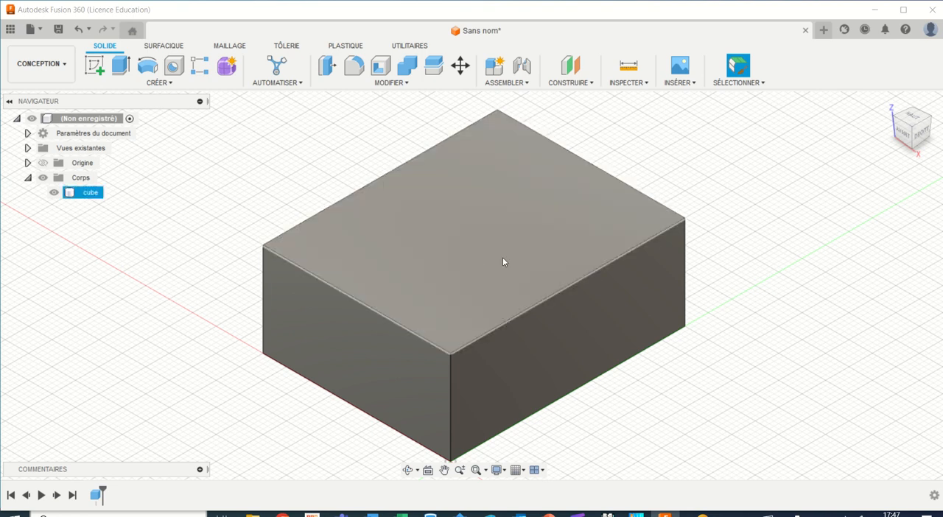
Step: Start the Move/Copy command on the cube body with the free move type
left_click(461, 68)
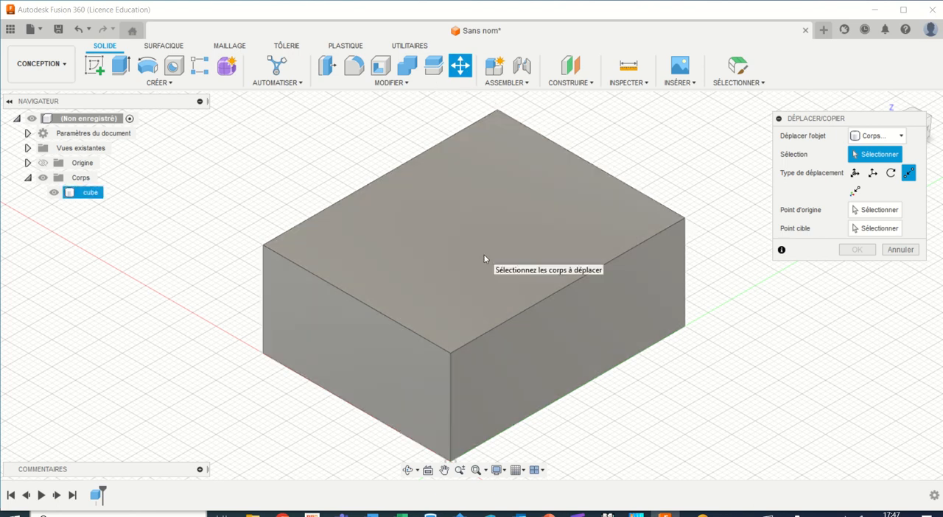
left_click(485, 259)
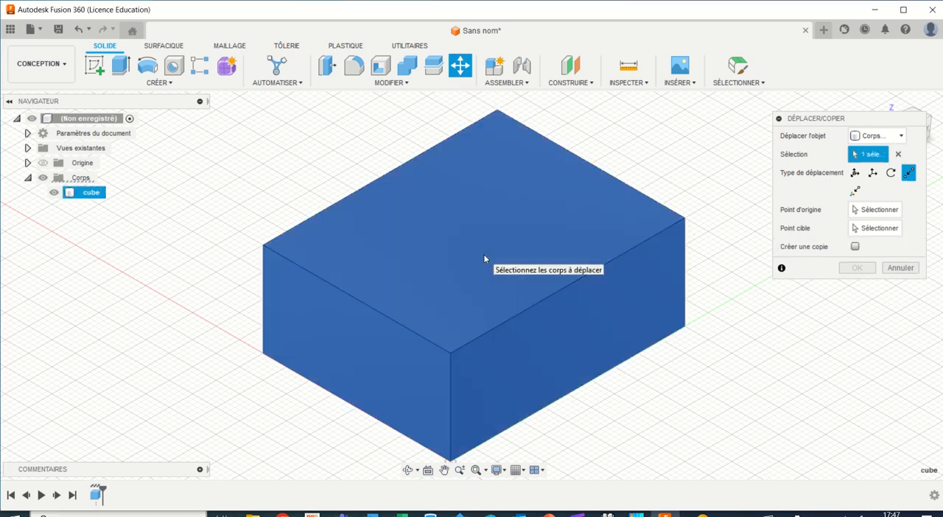
left_click(855, 174)
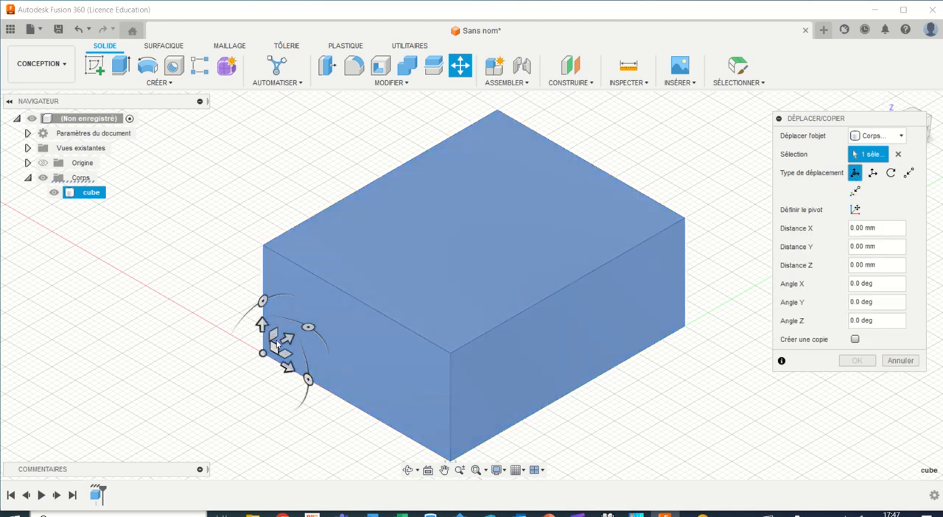
Step: Try shifting the cube freely by about 2.05 mm in X, 1.9 mm in Y and -0.15 mm in Z, and undo the displacements
left_click_drag(287, 368, 257, 312)
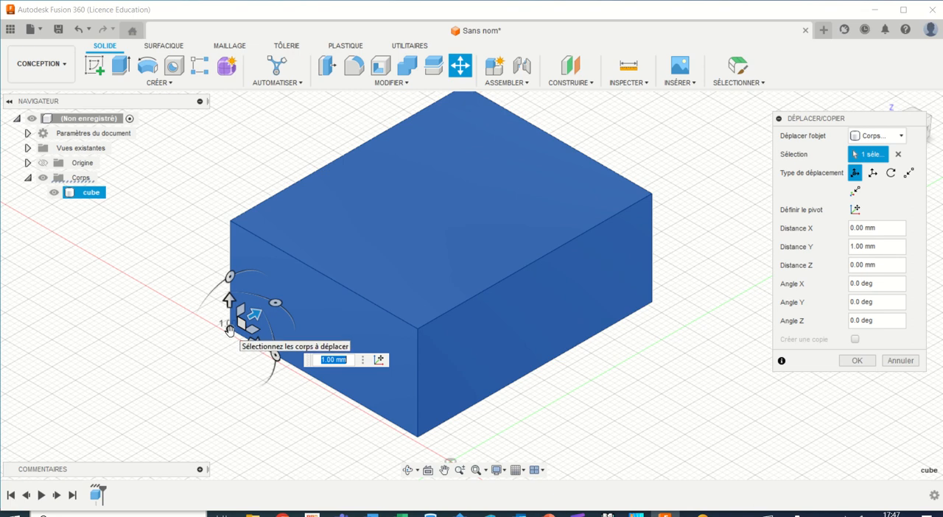
left_click_drag(229, 330, 248, 332)
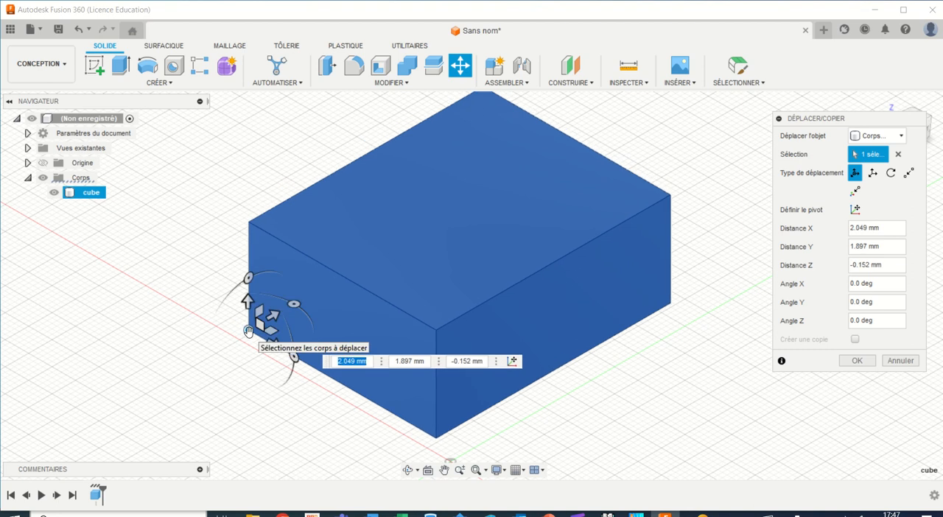
left_click(77, 32)
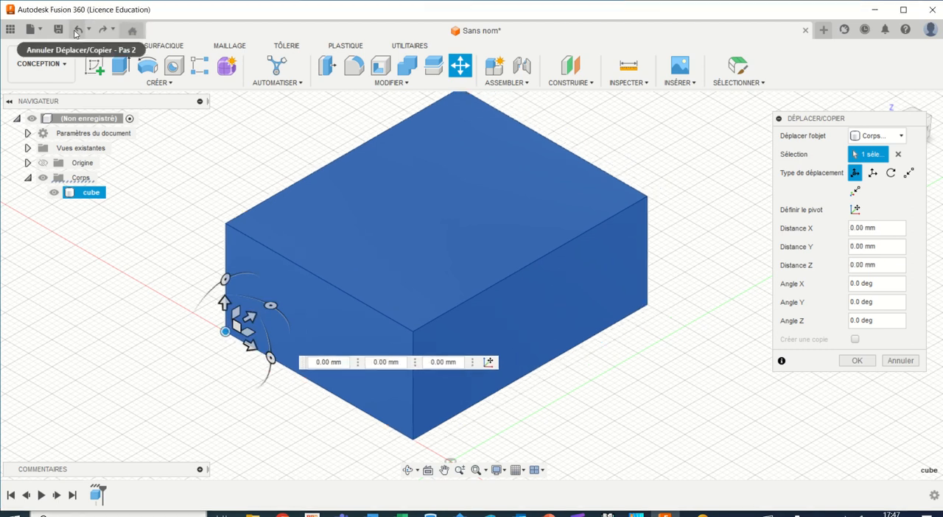
left_click(77, 32)
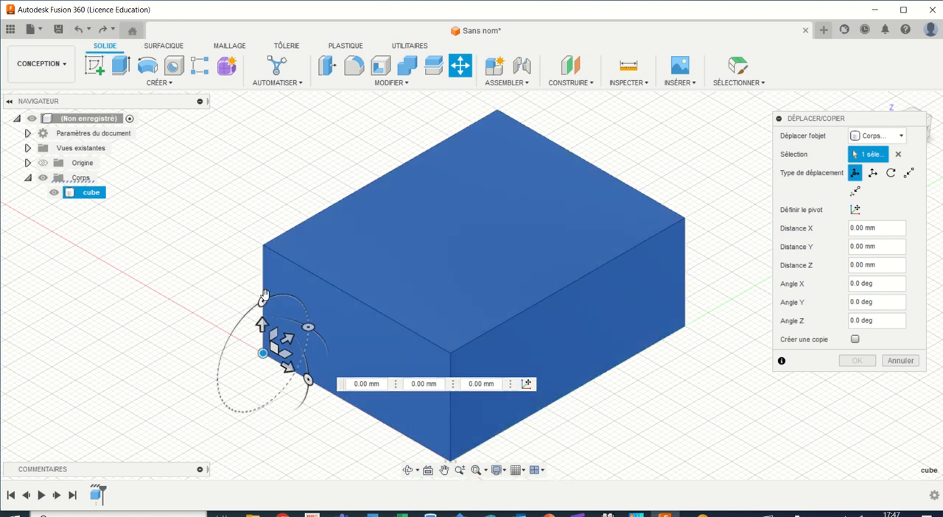
Step: Rotate the cube body by a Y angle of 45 degrees and confirm the move
mouse_move(264, 302)
left_mouse_down()
mouse_move(284, 307)
mouse_move(263, 301)
left_mouse_up()
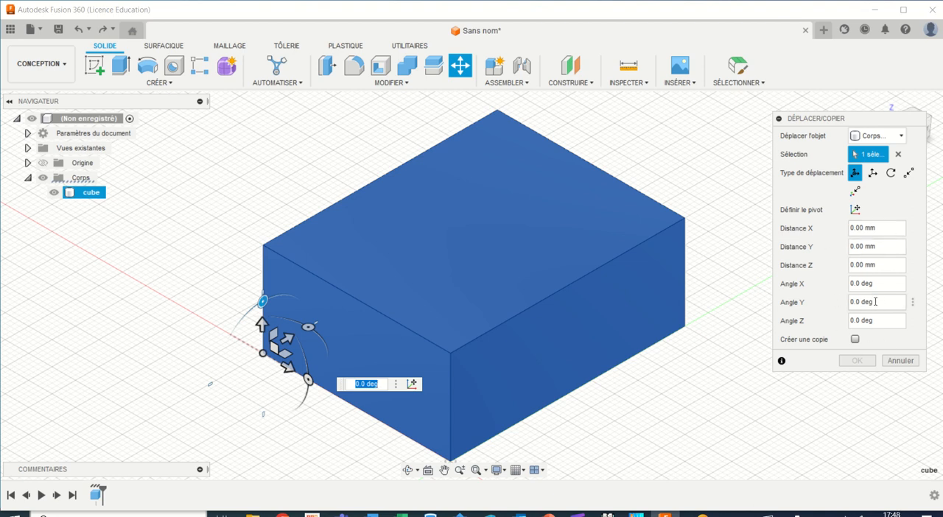
left_click(875, 301)
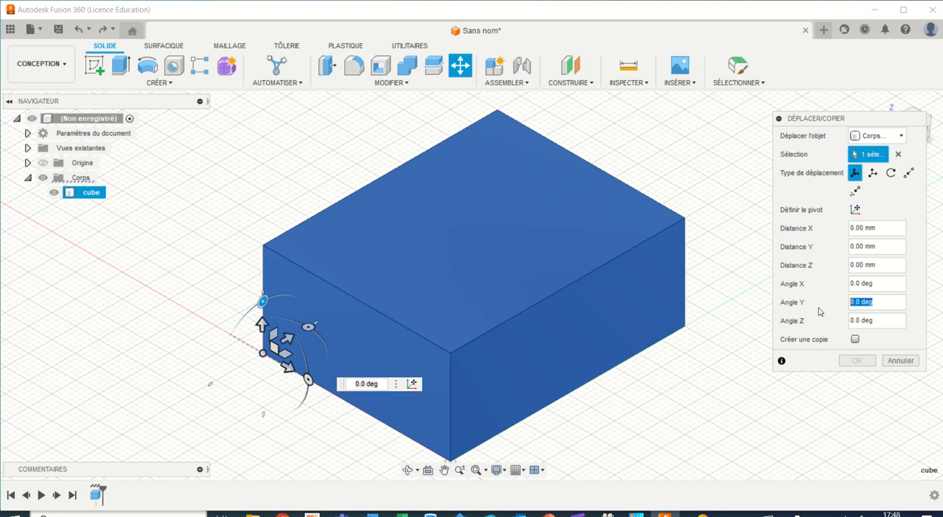
type("45")
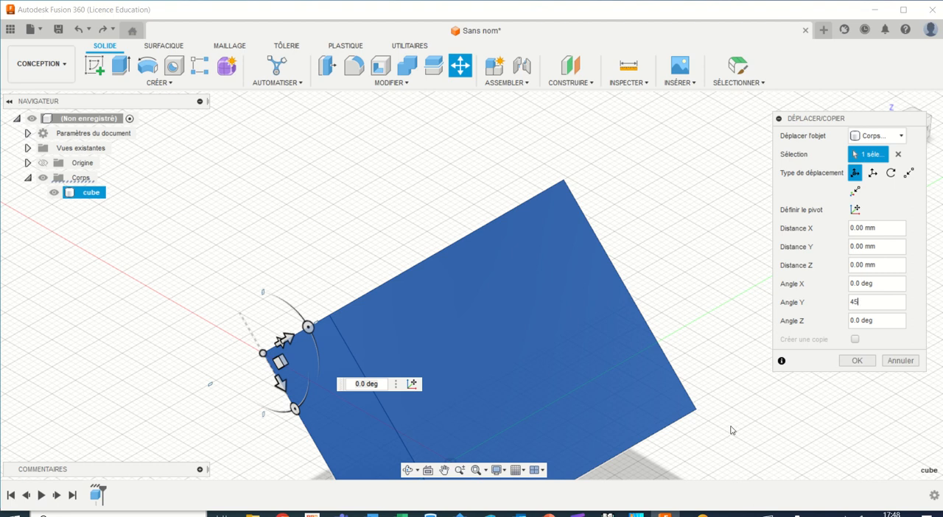
scroll(671, 417, "up", 1)
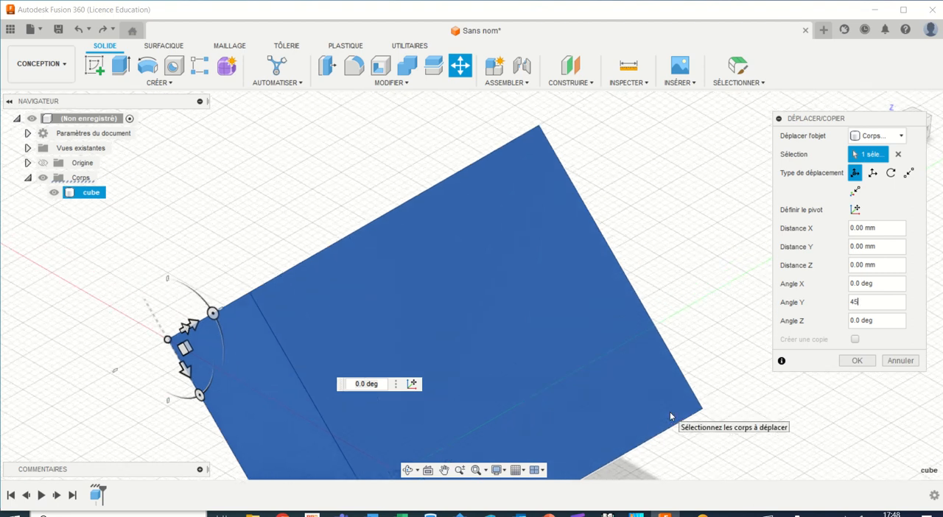
scroll(670, 418, "down", 1)
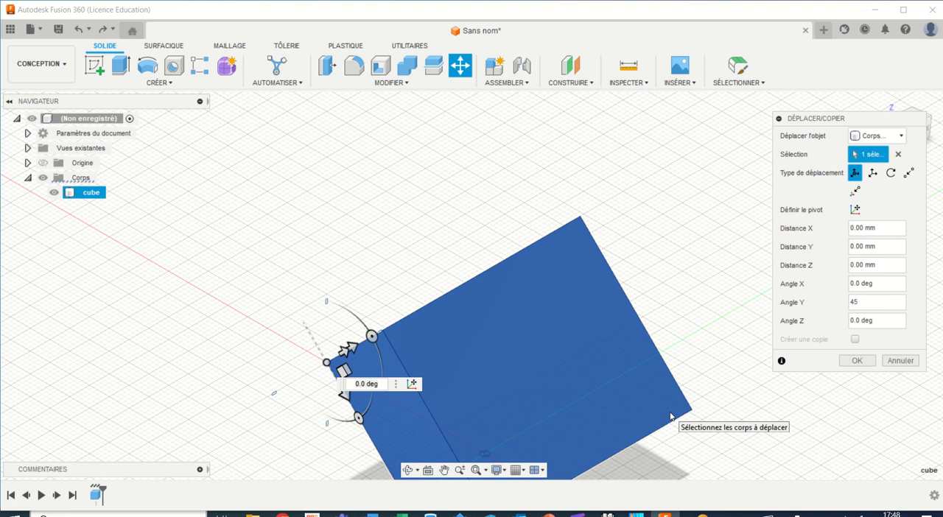
scroll(671, 417, "down", 1)
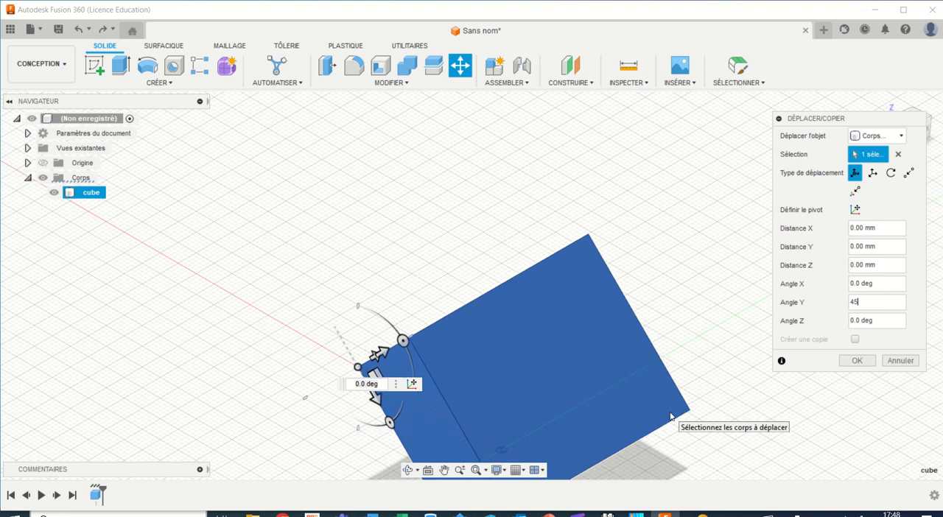
left_click(858, 361)
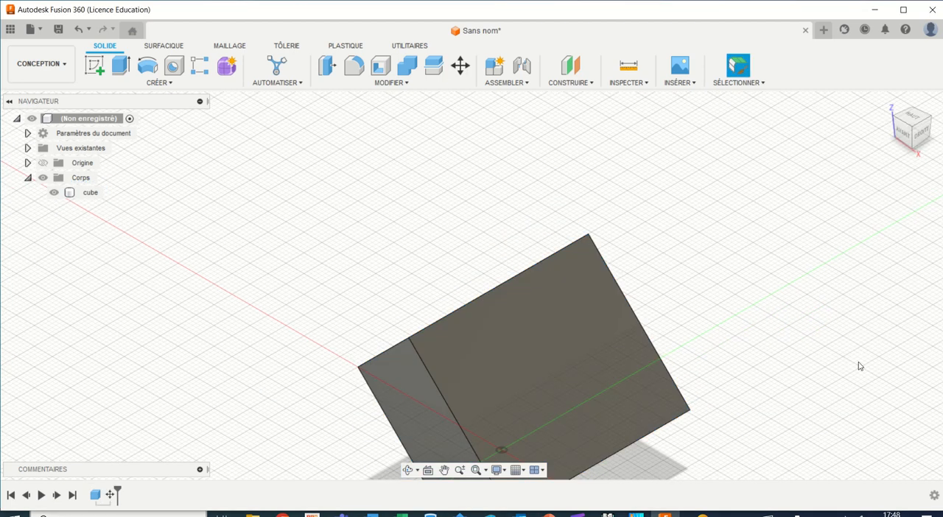